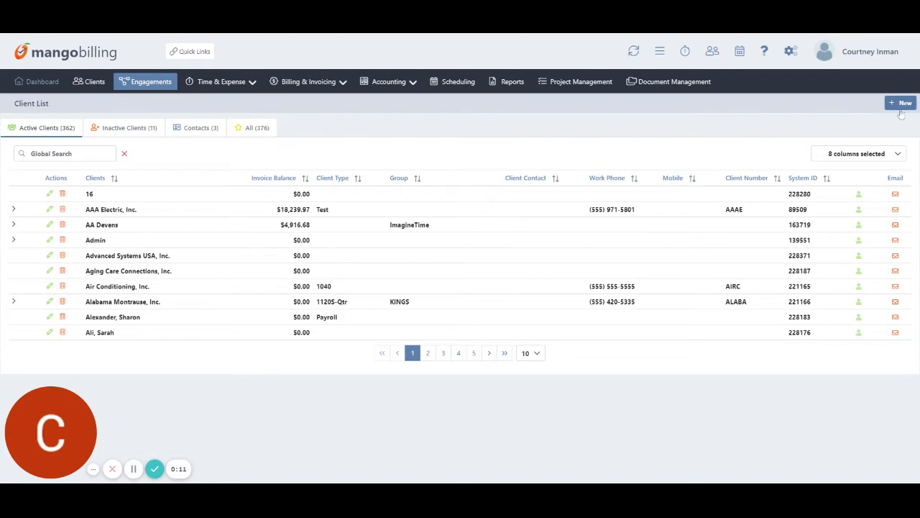
Start a new client record from the Client List using + New.
left_click(901, 105)
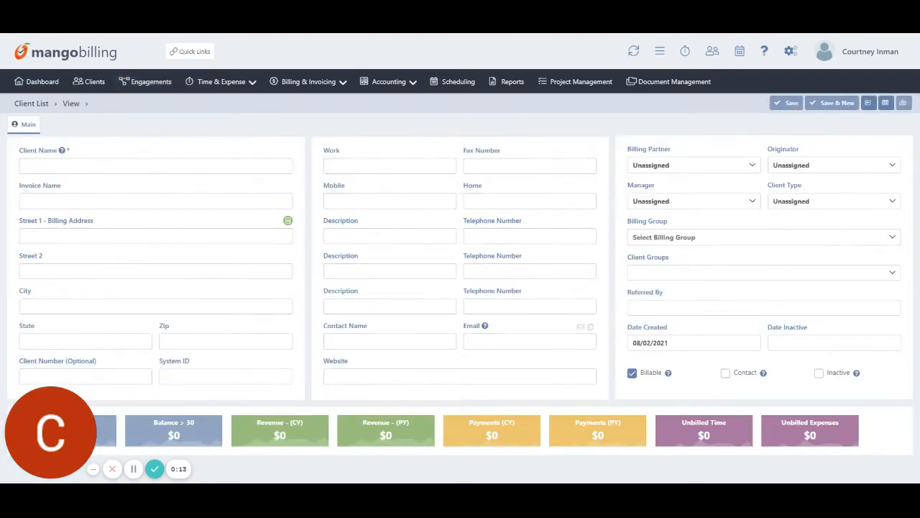
Enter the client name Training Today, plus the contact's name and e-mail address.
left_click(161, 166)
type("Training Today")
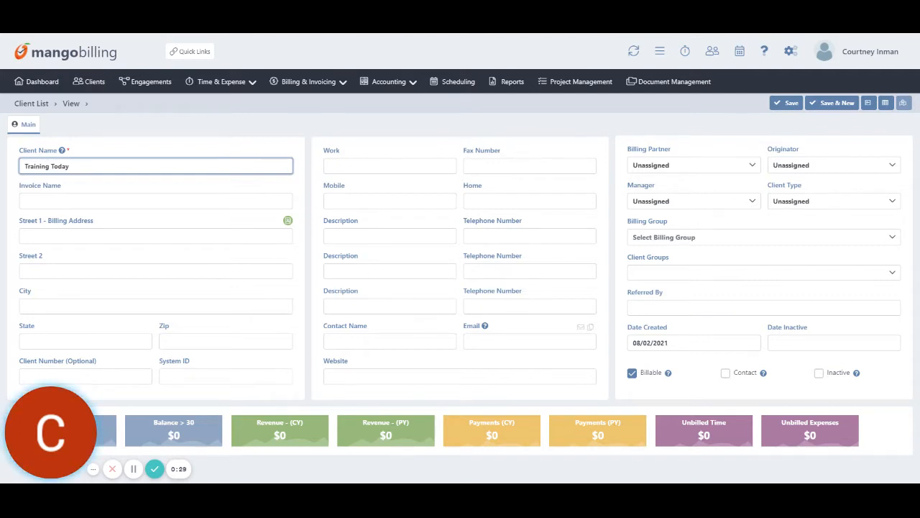
left_click(362, 339)
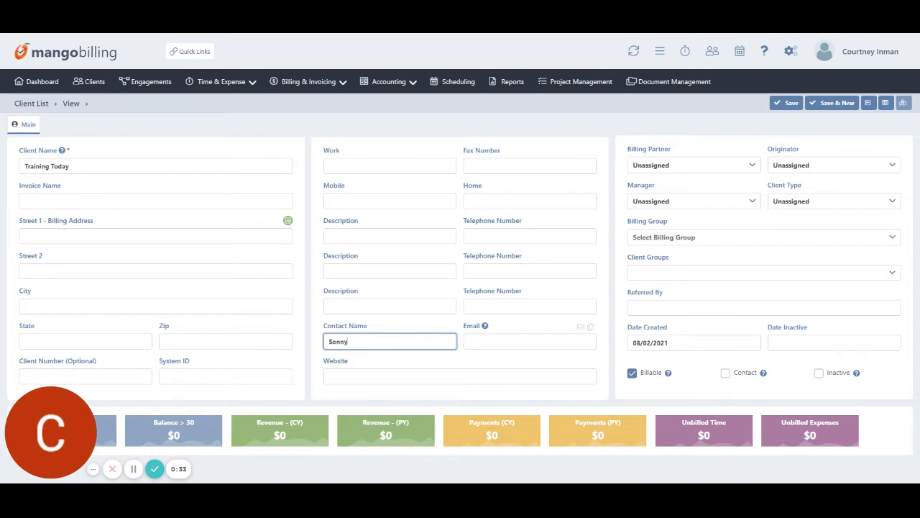
key("Tab")
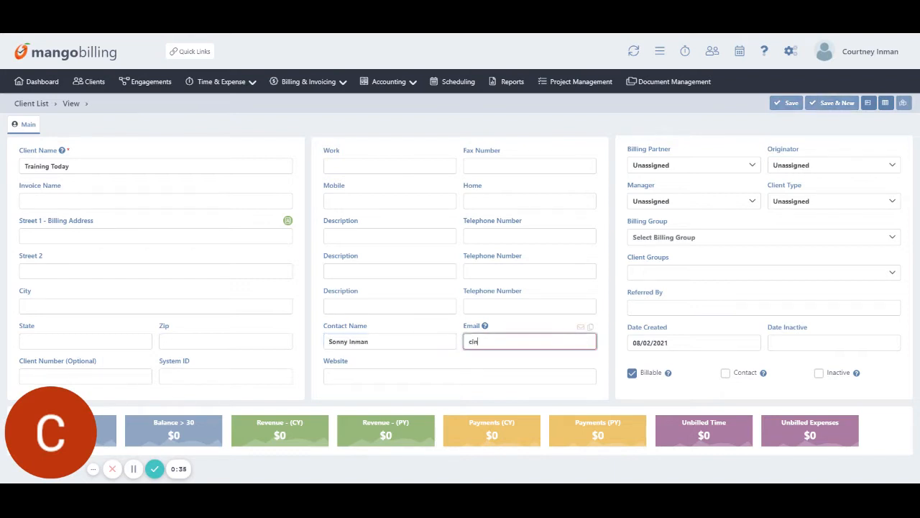
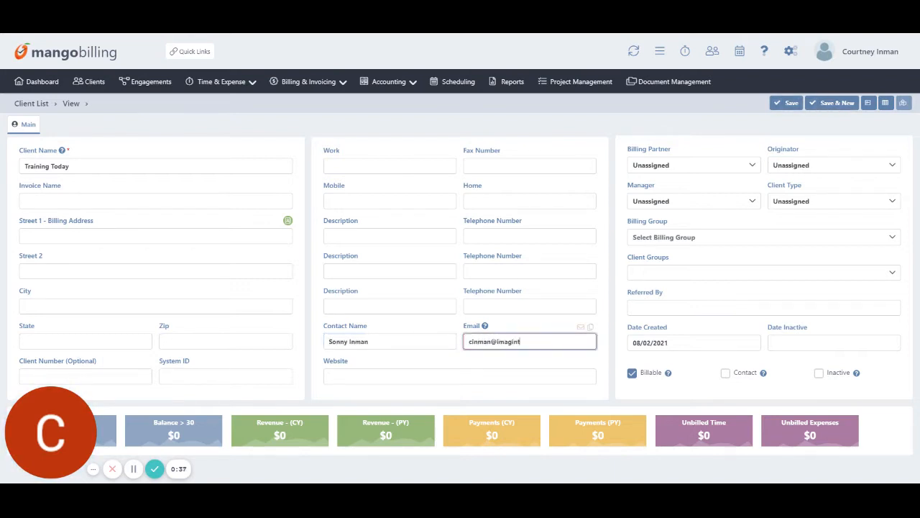
key("Tab")
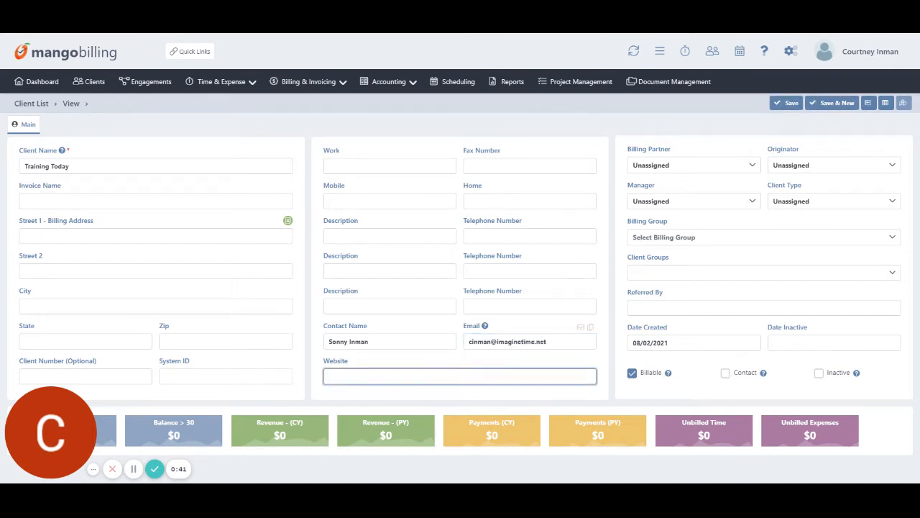
Leave Billing Partner, Originator, Manager, Client Type and Billing Group unassigned.
left_click(678, 168)
left_click(809, 167)
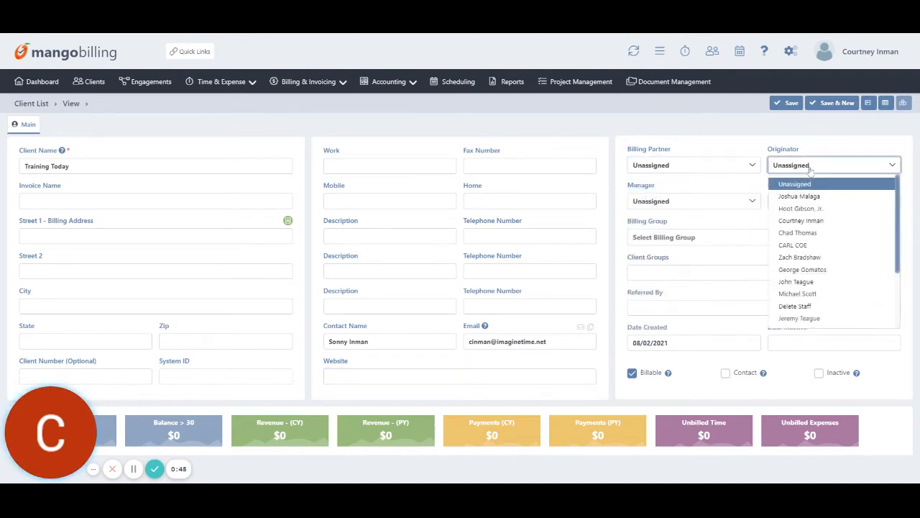
left_click(810, 169)
left_click(694, 204)
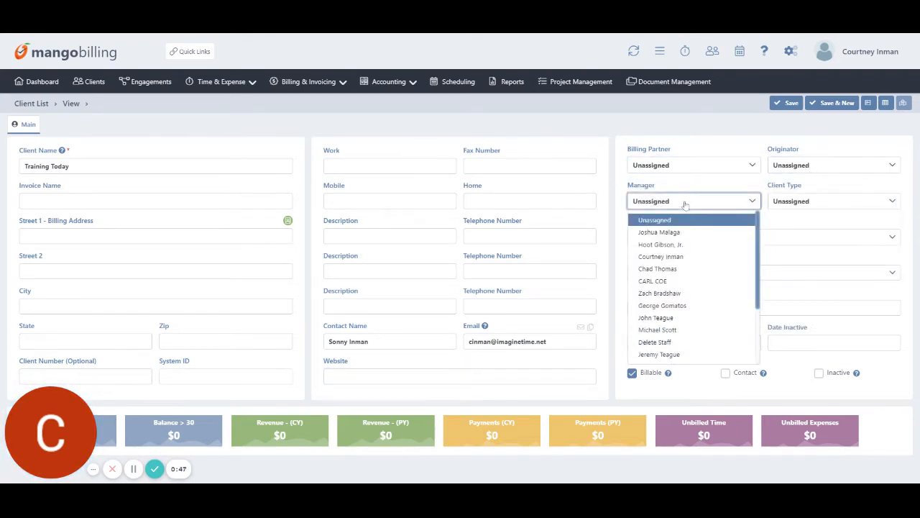
left_click(685, 205)
left_click(814, 204)
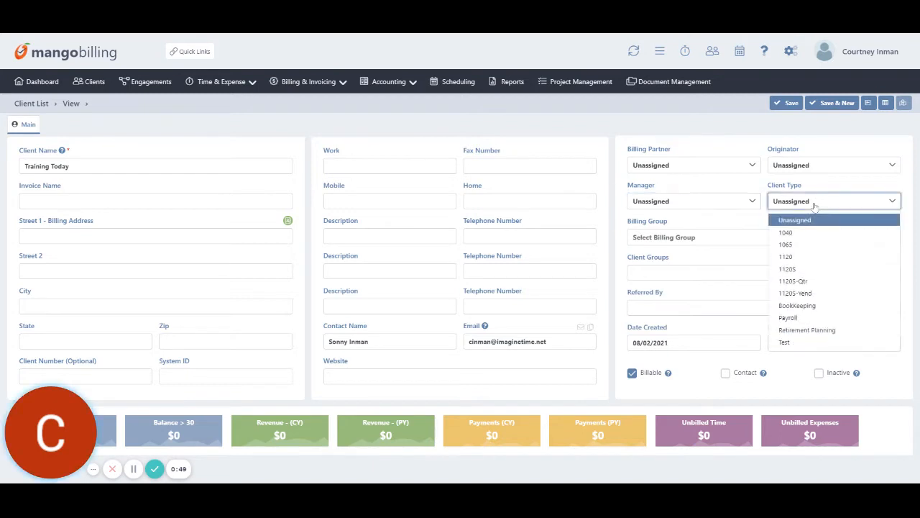
left_click(719, 233)
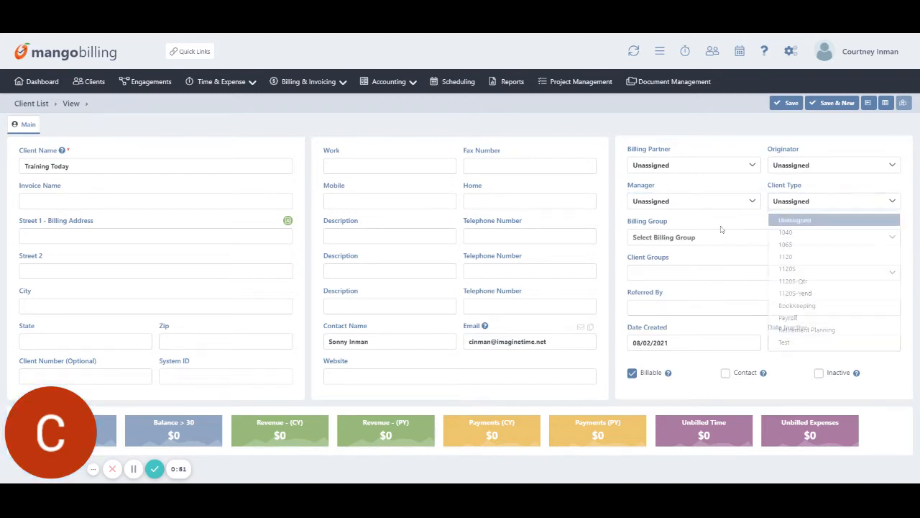
left_click(711, 242)
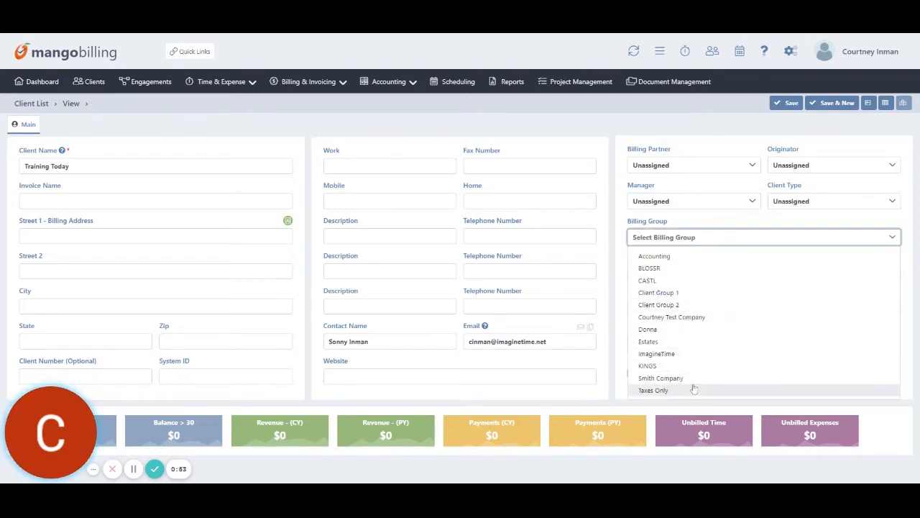
left_click(661, 231)
Add the client to Client Group 1, Client Group 2 and BLOSSR.
left_click(667, 279)
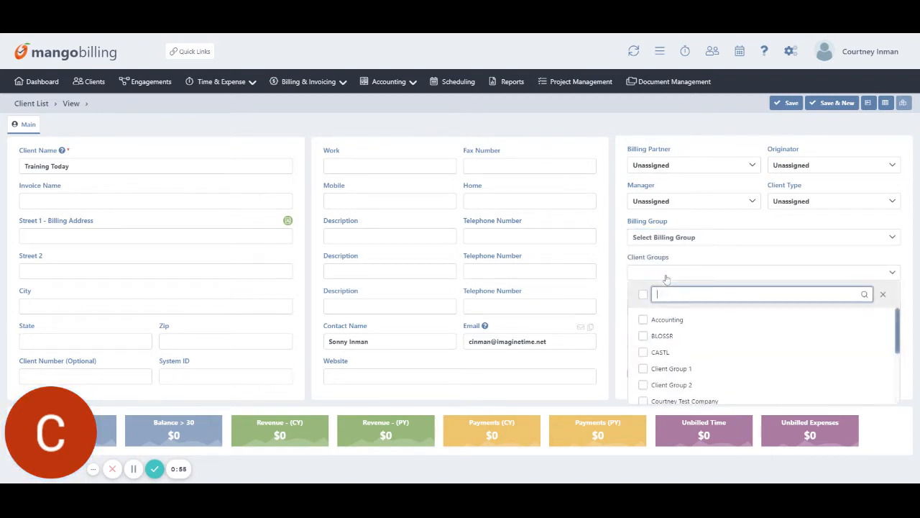
left_click(669, 368)
left_click(672, 384)
left_click(662, 336)
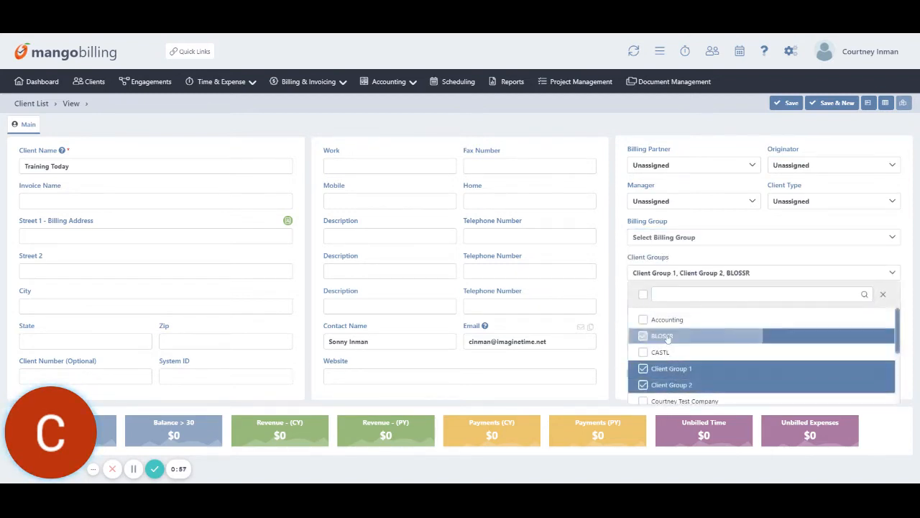
left_click(759, 256)
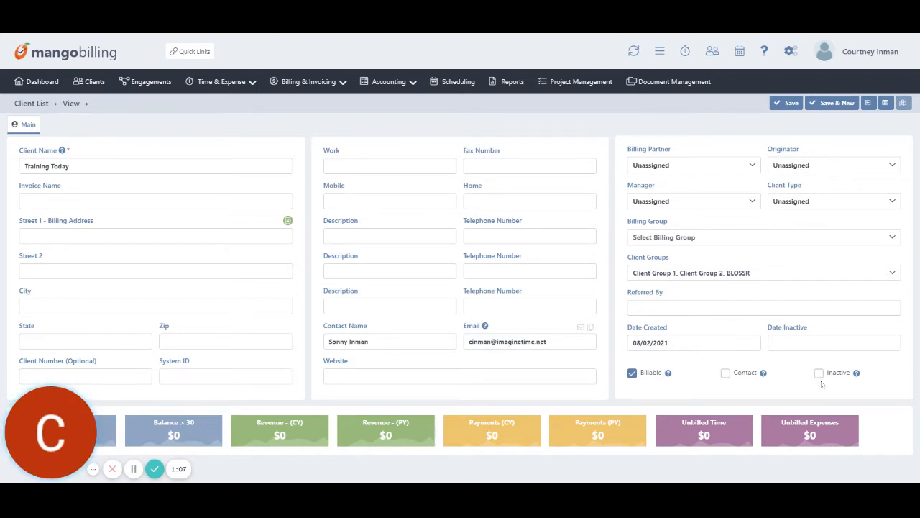
Add a scratch pad note reading 'Notes' to the new client.
left_click(869, 104)
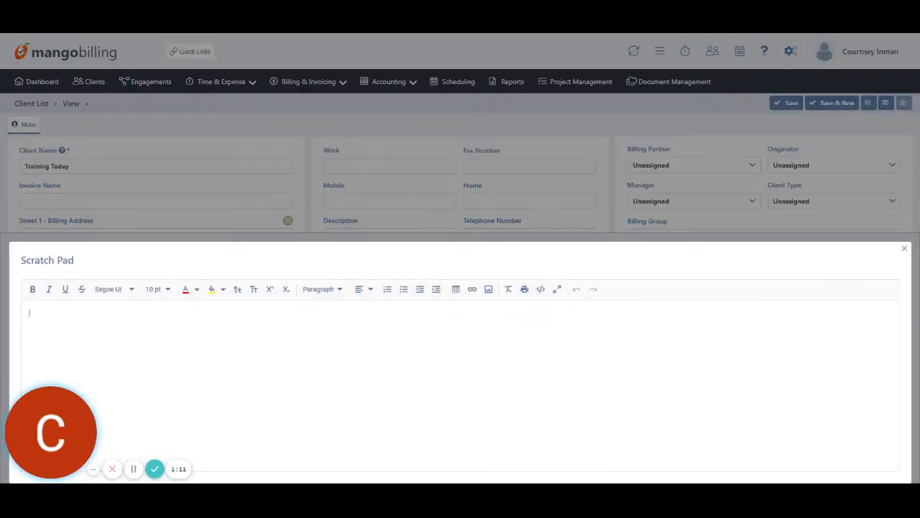
type("Notes")
left_click(905, 249)
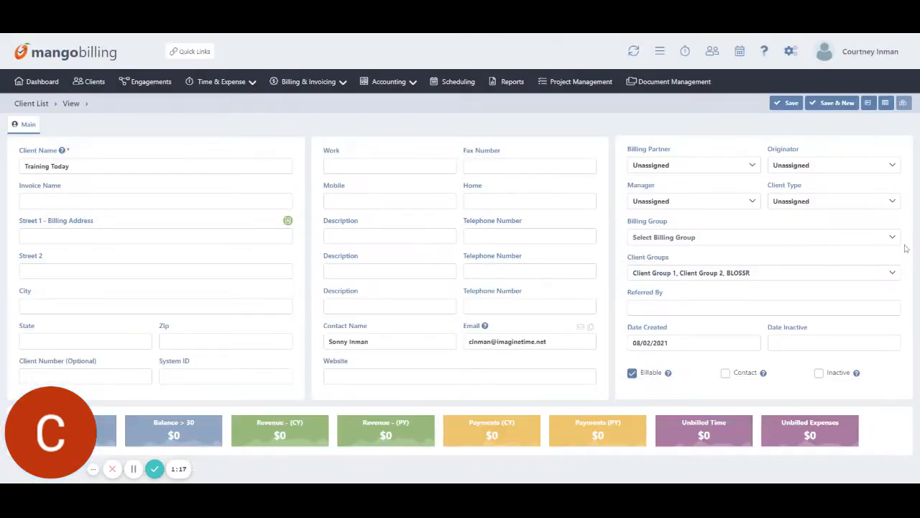
Add a user-defined field described as EIN with its value, then recheck the fields.
left_click(893, 104)
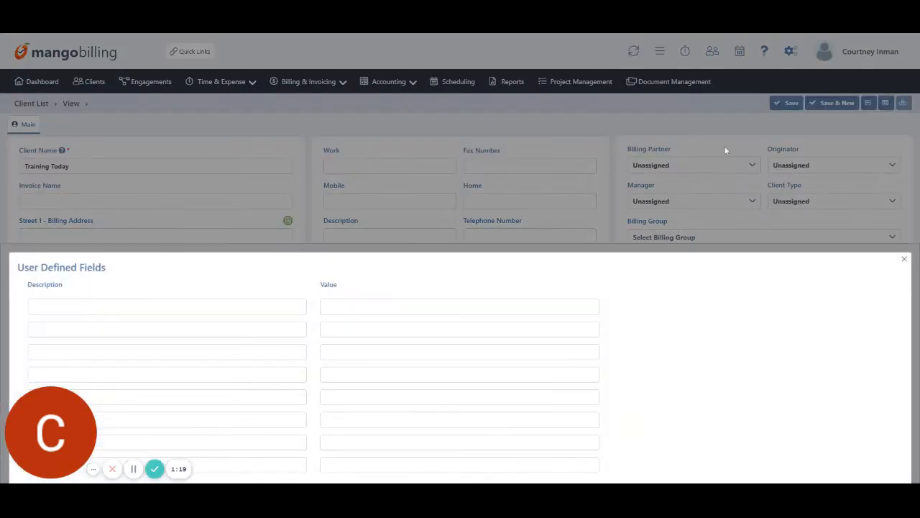
left_click(243, 306)
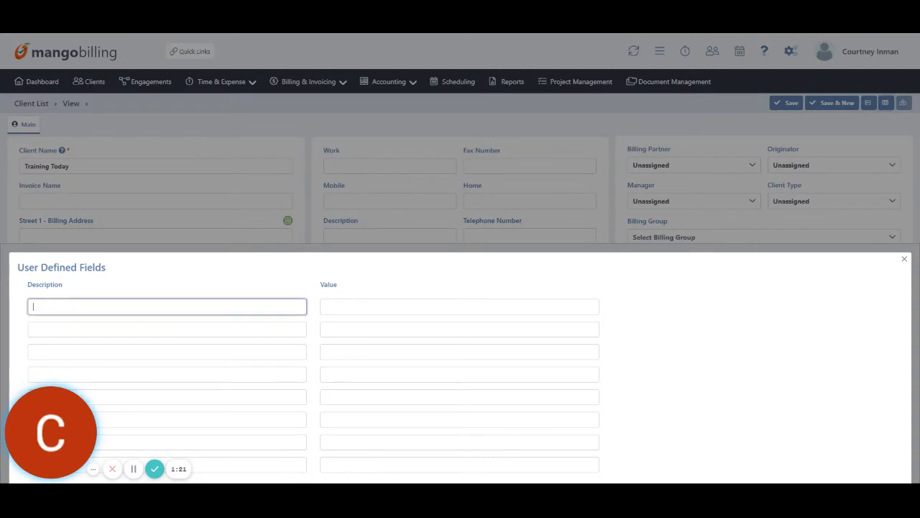
type("Ein")
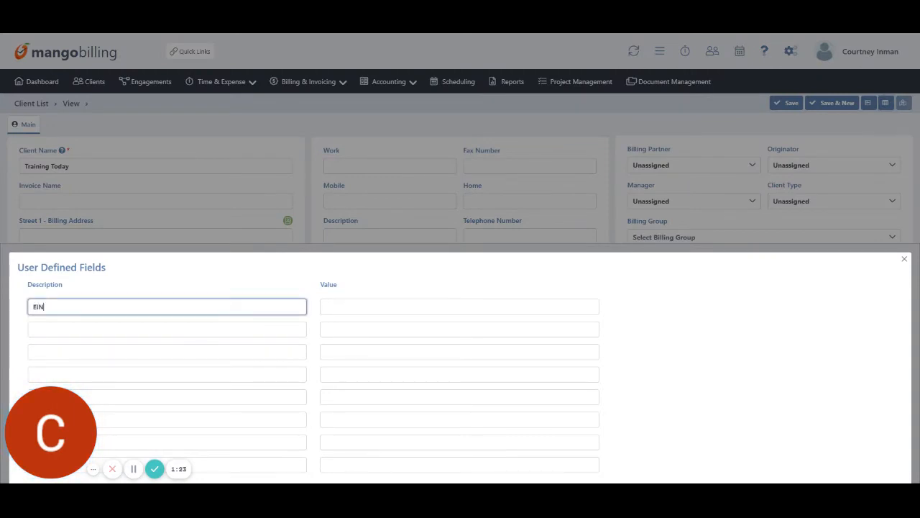
left_click(327, 306)
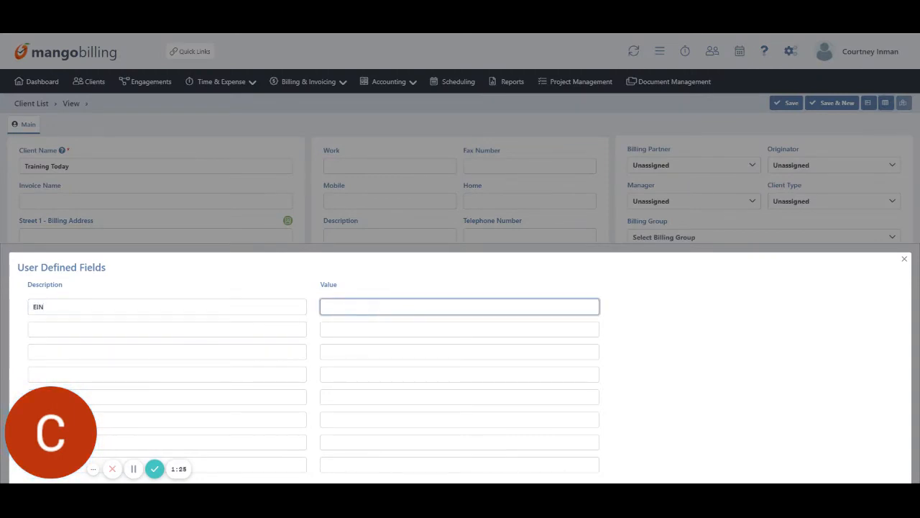
type("EIN NUMBER")
left_click(904, 258)
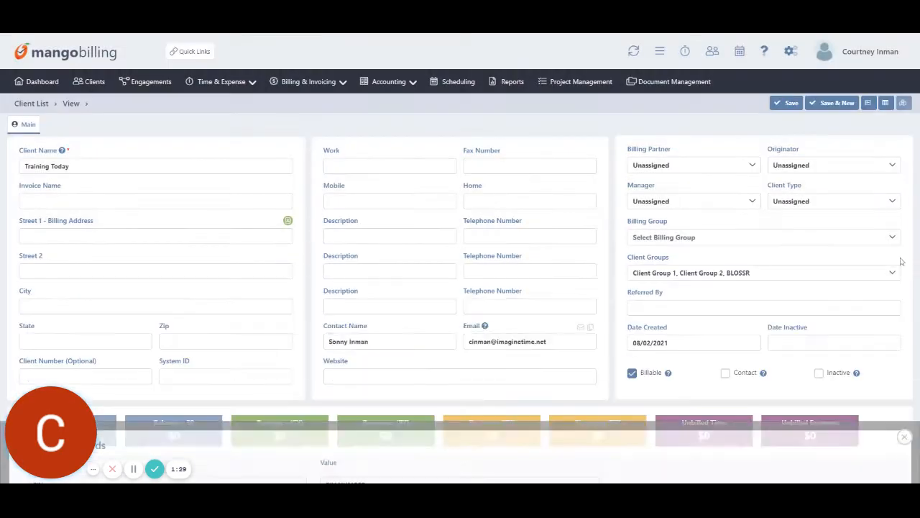
left_click(885, 103)
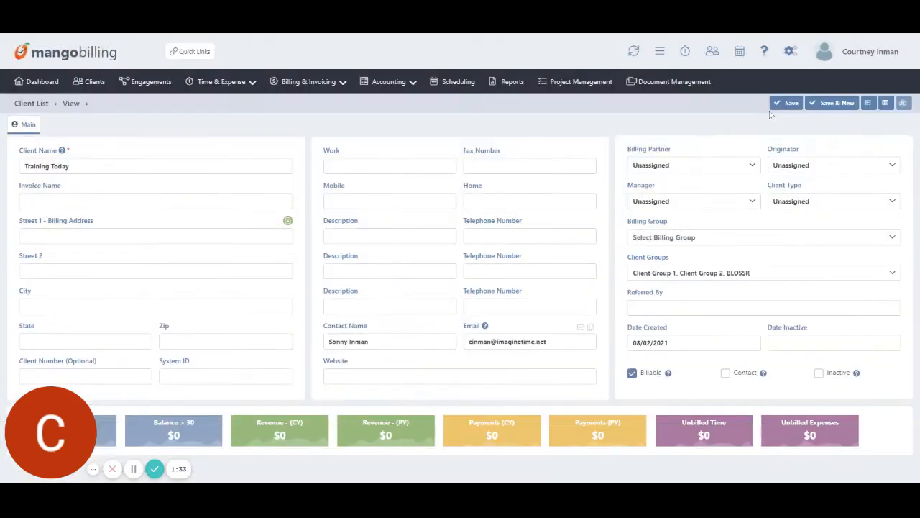
Save the Training Today client and agree to create its engagement.
left_click(778, 105)
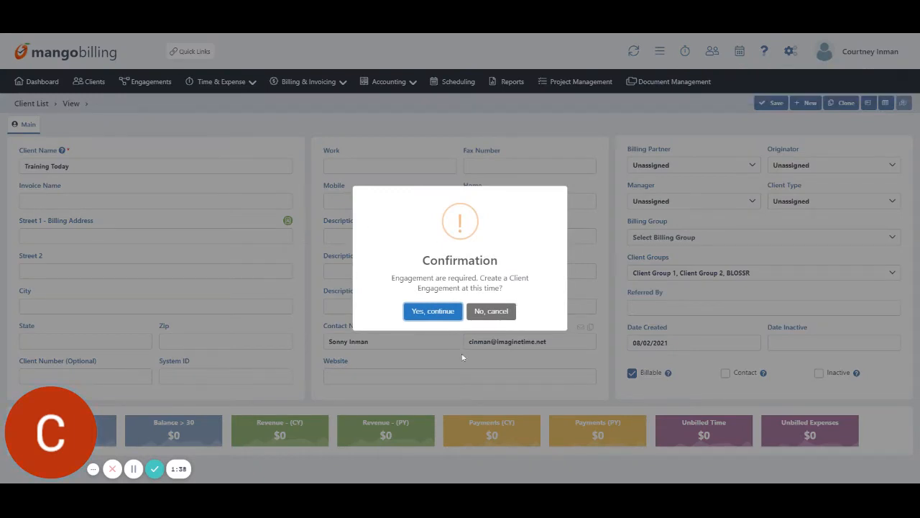
left_click(441, 312)
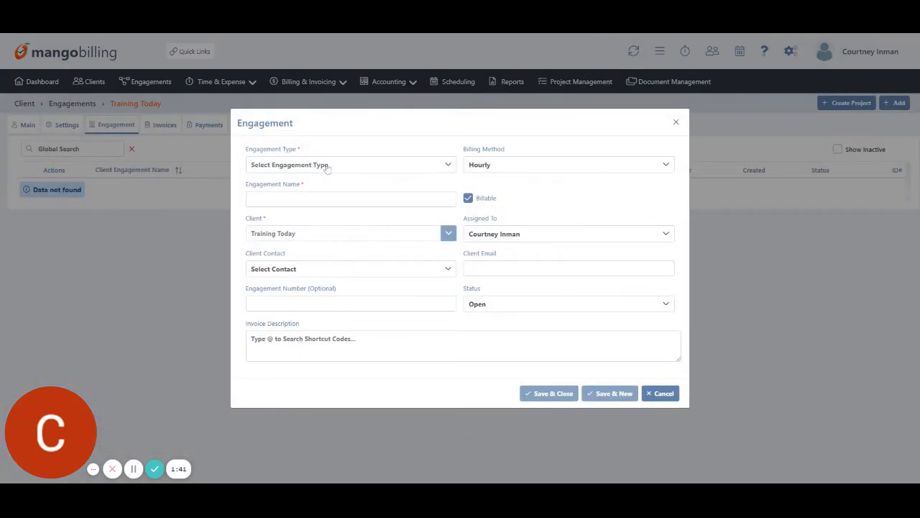
Create an Open, hourly Accounting Services engagement with the client contact assigned.
left_click(326, 167)
left_click(312, 233)
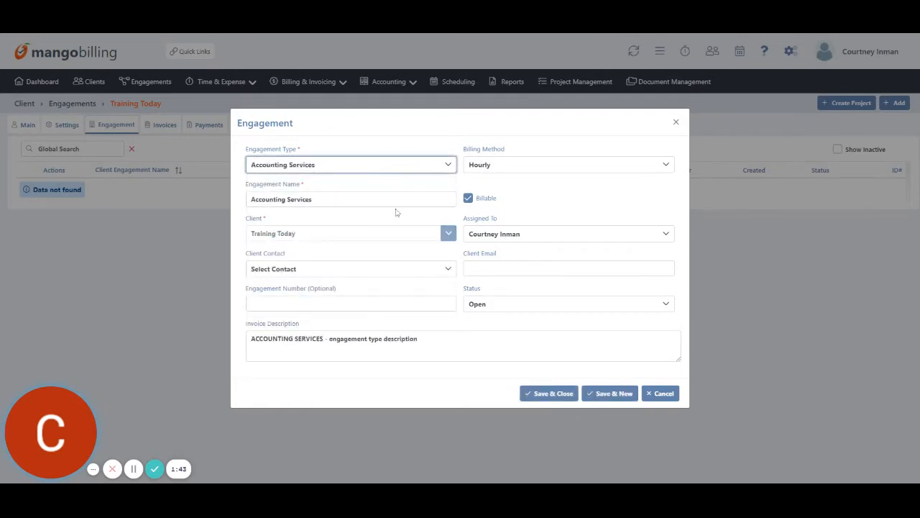
left_click(528, 167)
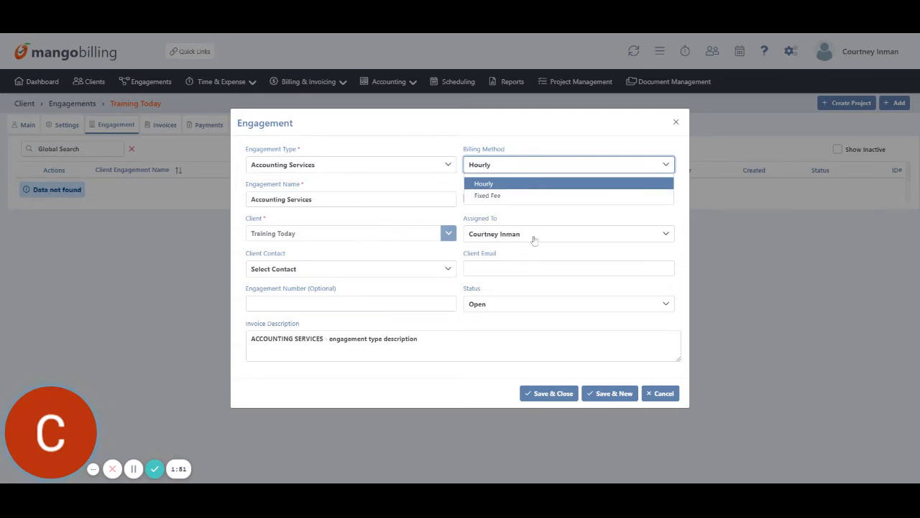
left_click(351, 270)
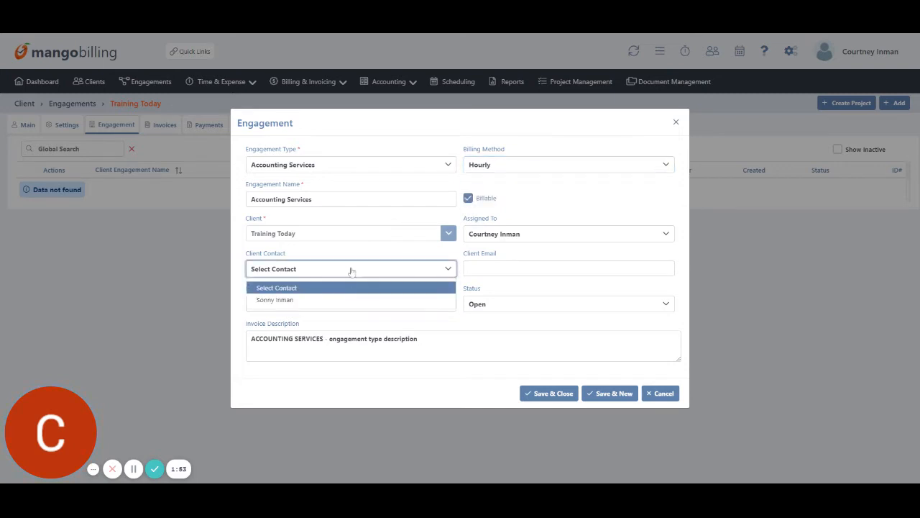
left_click(351, 301)
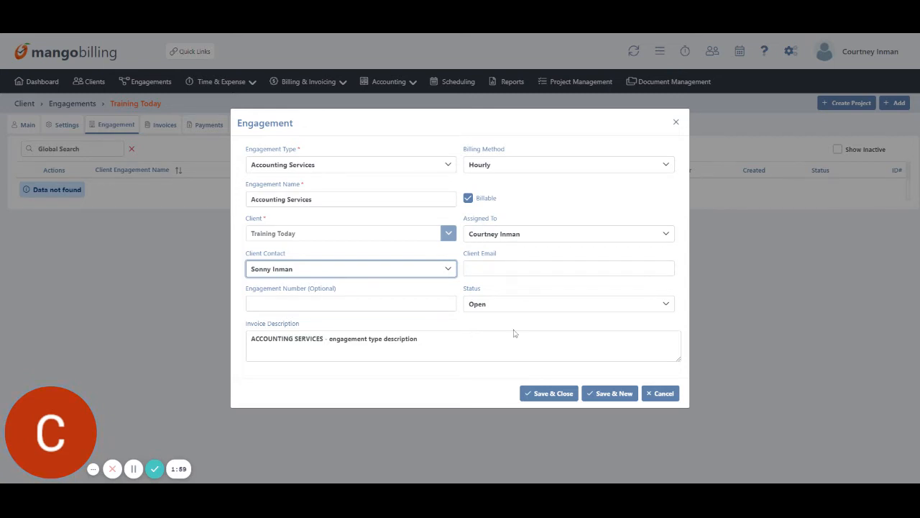
left_click(525, 308)
left_click(526, 302)
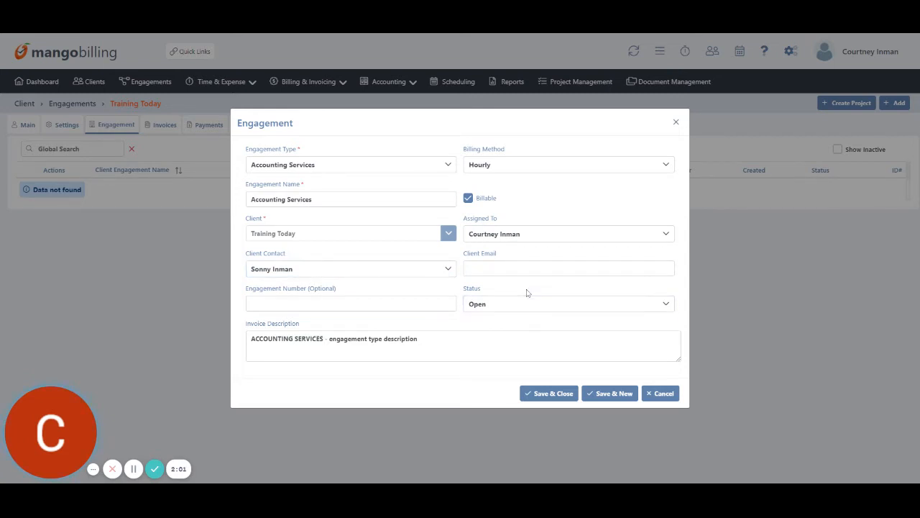
left_click(565, 397)
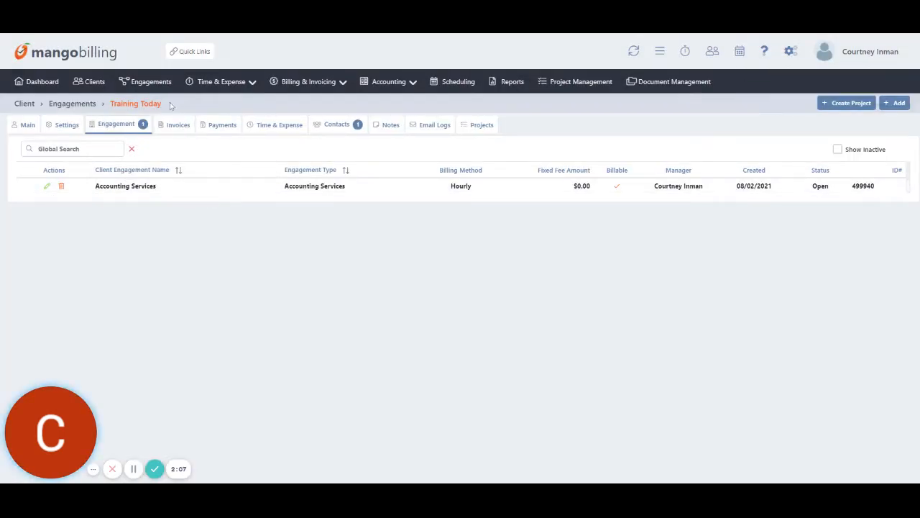
Search the client list for 'tranth'.
left_click_drag(139, 104, 110, 104)
left_click(110, 105)
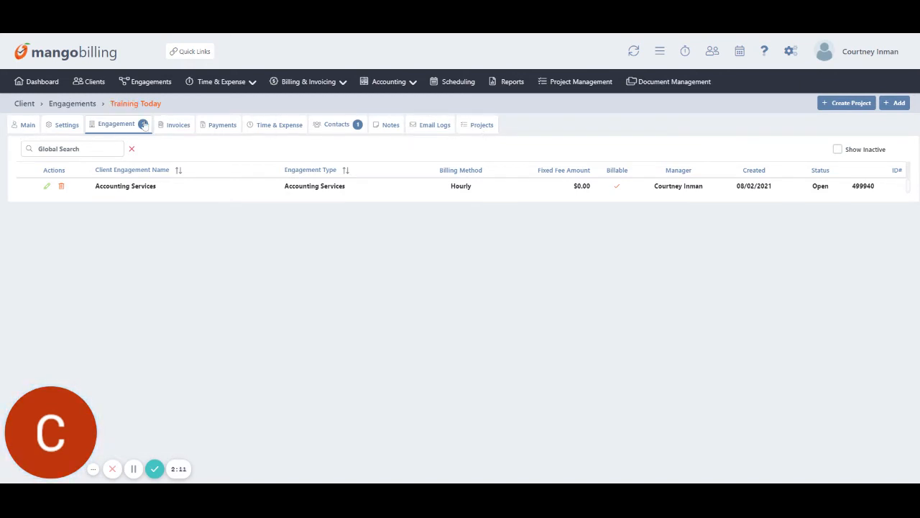
left_click(91, 83)
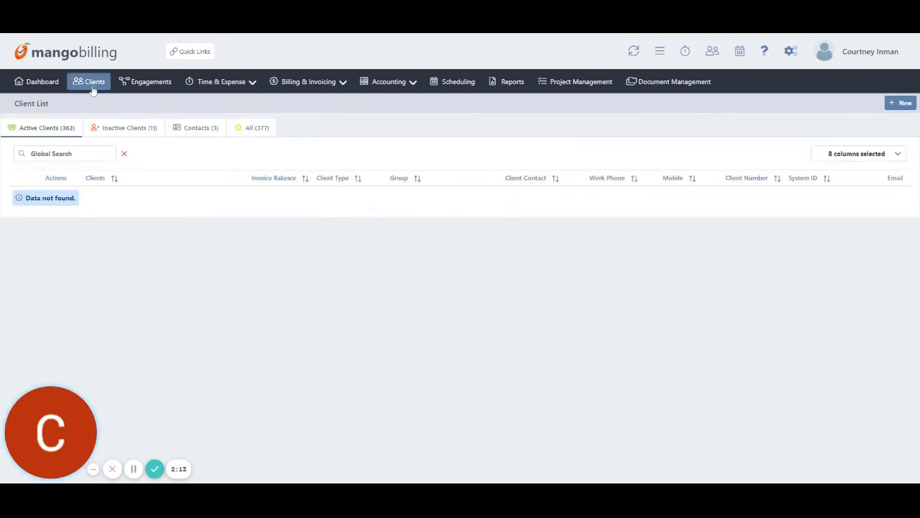
left_click(93, 151)
type("tranth")
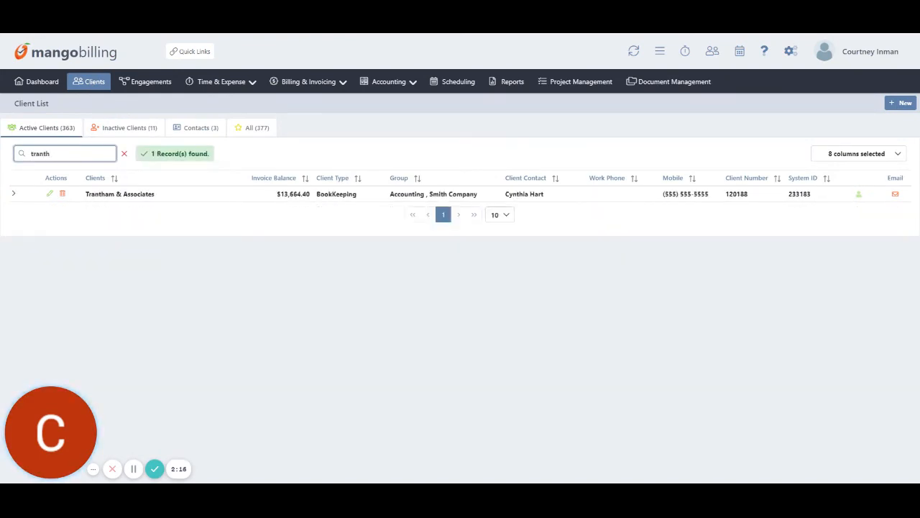
Open Trantham & Associates, glance at its scratch pad and custom fields, then view Settings.
left_click(135, 196)
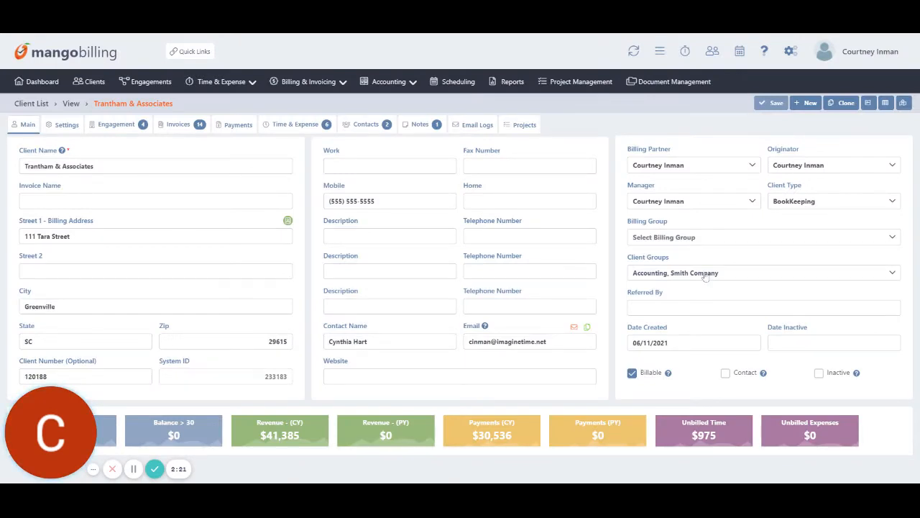
left_click(883, 106)
left_click(902, 248)
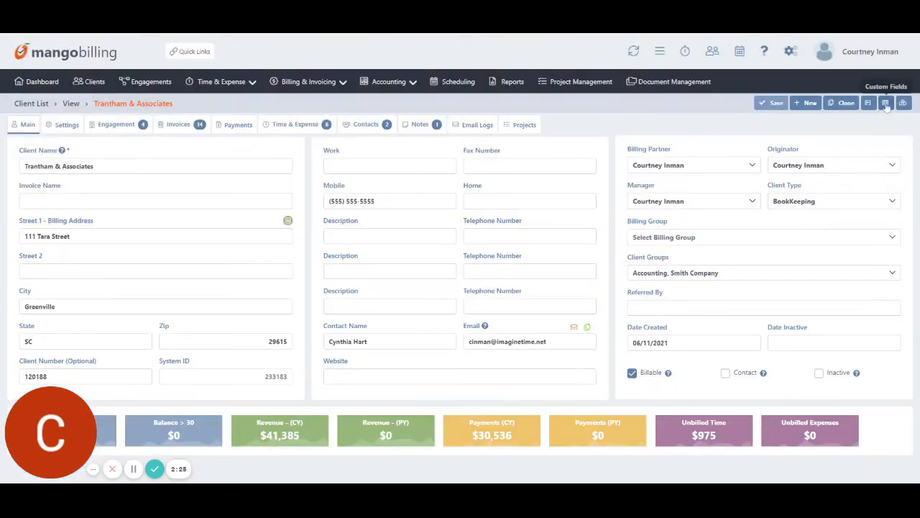
left_click(884, 106)
left_click(903, 260)
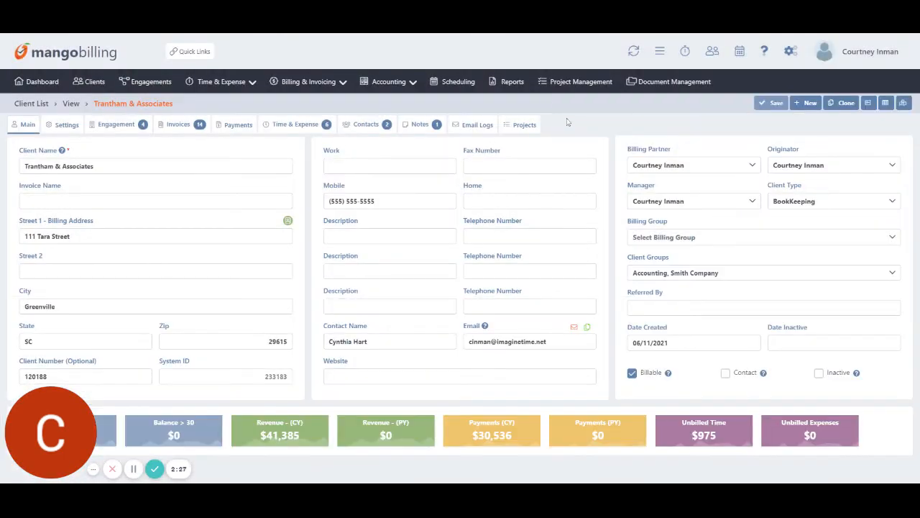
left_click(64, 125)
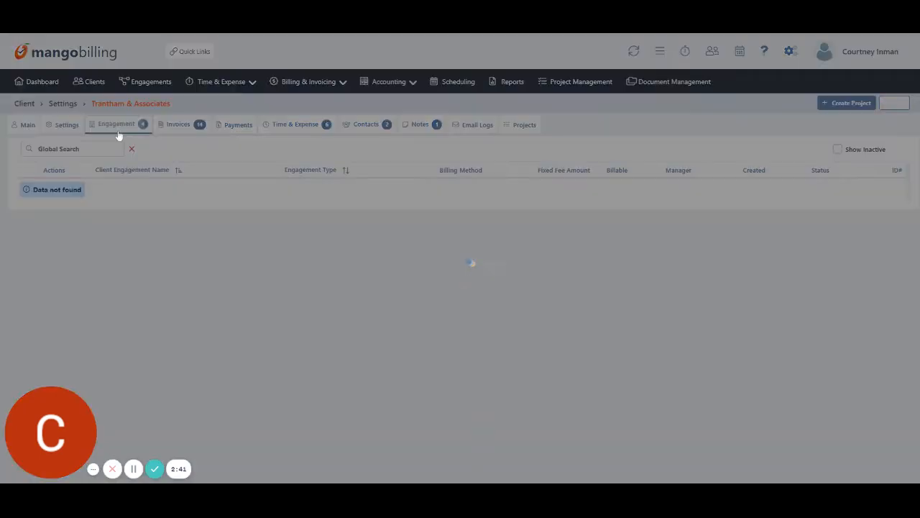
Review Trantham & Associates' engagements, all invoices, and then its payments.
left_click(119, 135)
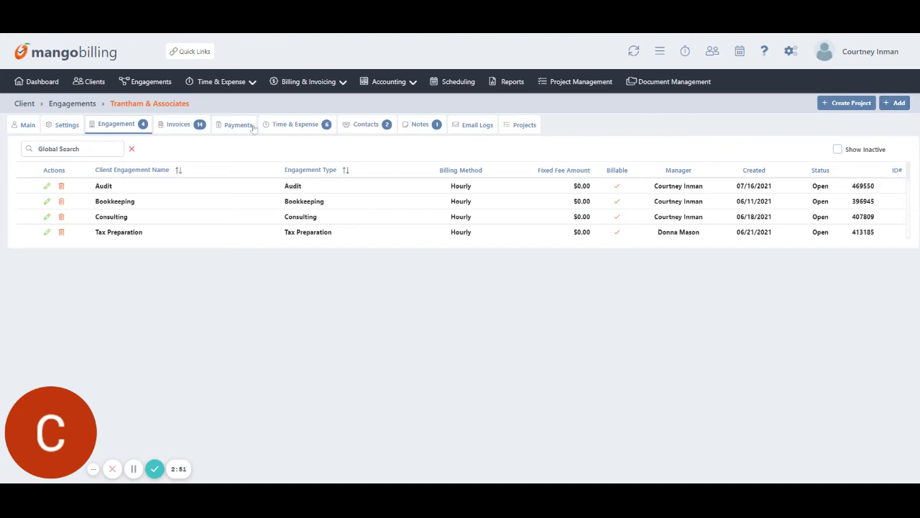
left_click(175, 126)
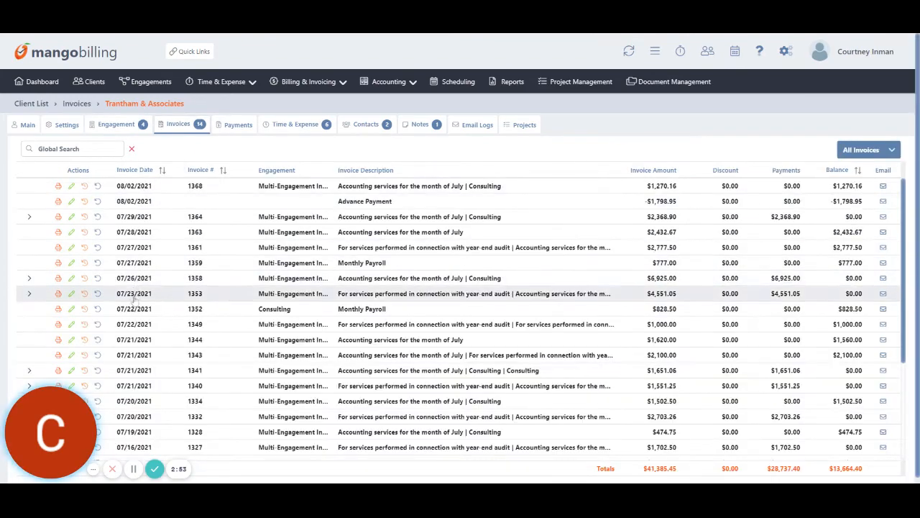
scroll(237, 381, "down", 2)
scroll(226, 382, "up", 3)
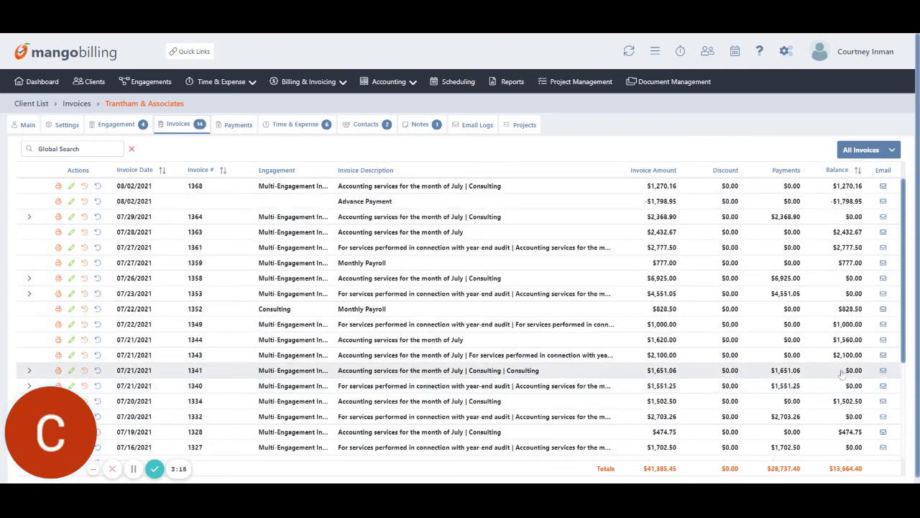
left_click(893, 151)
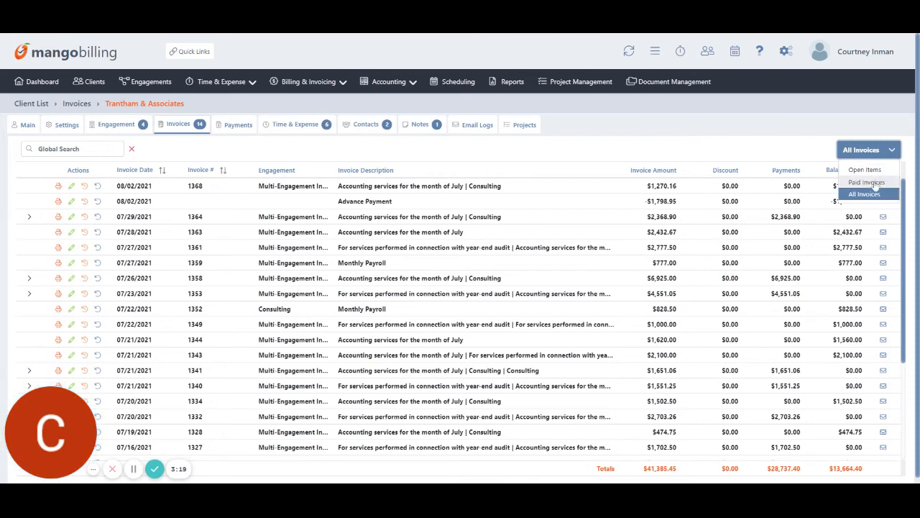
left_click(803, 135)
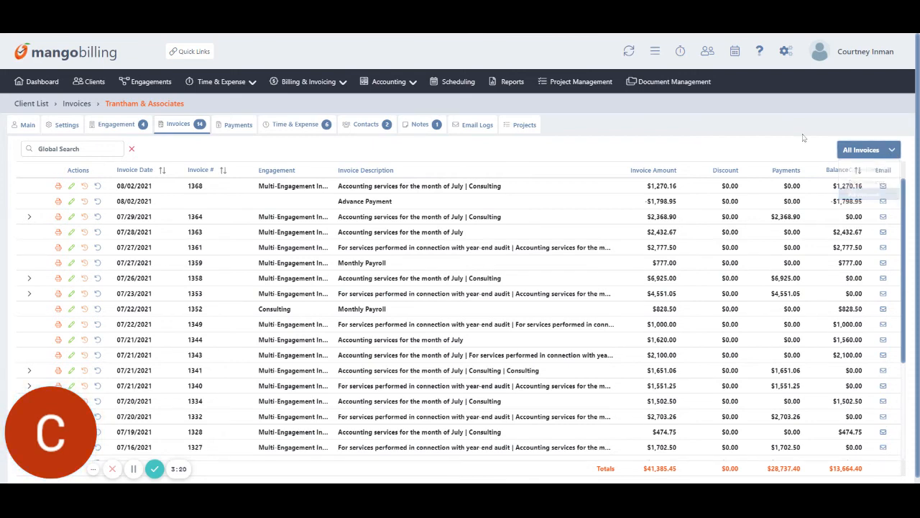
left_click(238, 126)
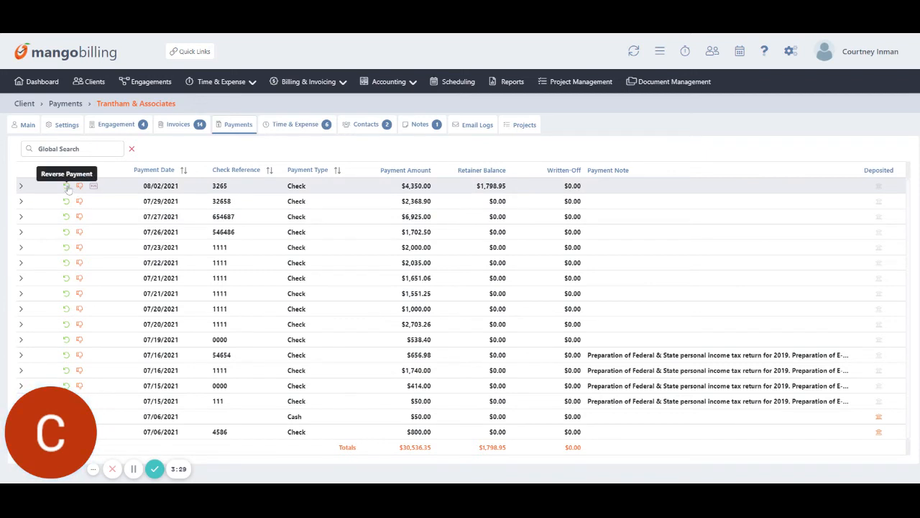
Browse Trantham & Associates' time entries and contacts, then show its notes with the TEST Admin note.
left_click(322, 126)
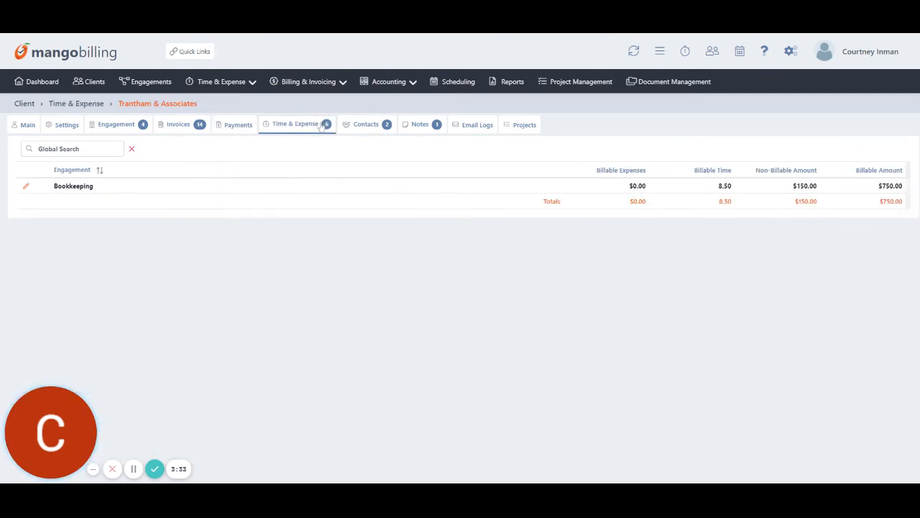
left_click(378, 126)
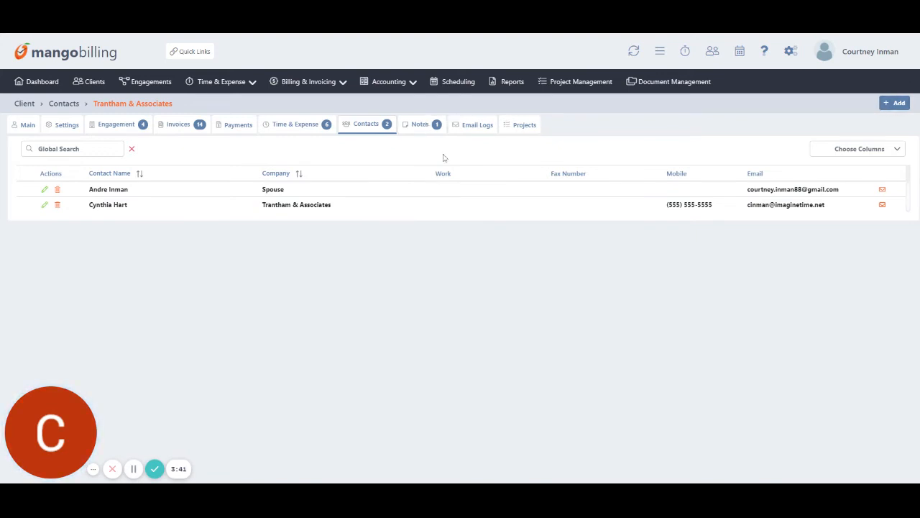
left_click(422, 126)
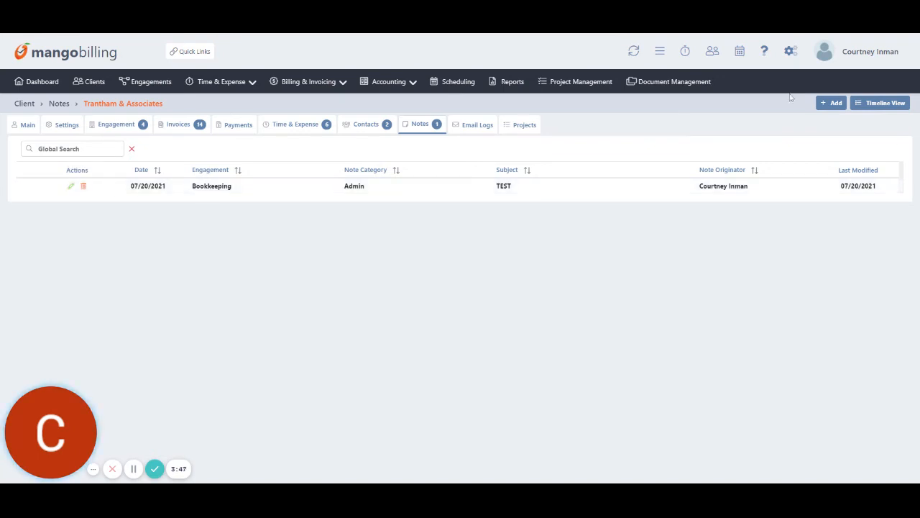
Preview a Payment Received email from the client's email log, then show the client's projects.
left_click(478, 128)
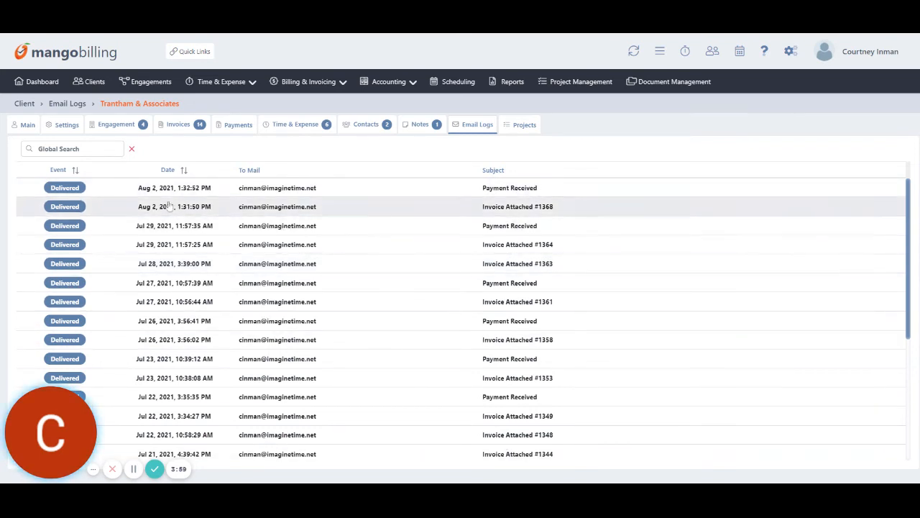
left_click(544, 225)
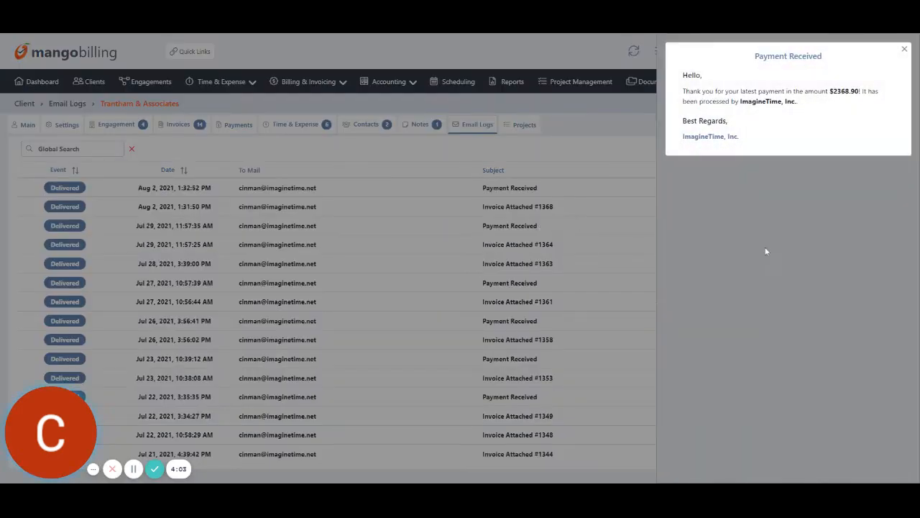
left_click(904, 49)
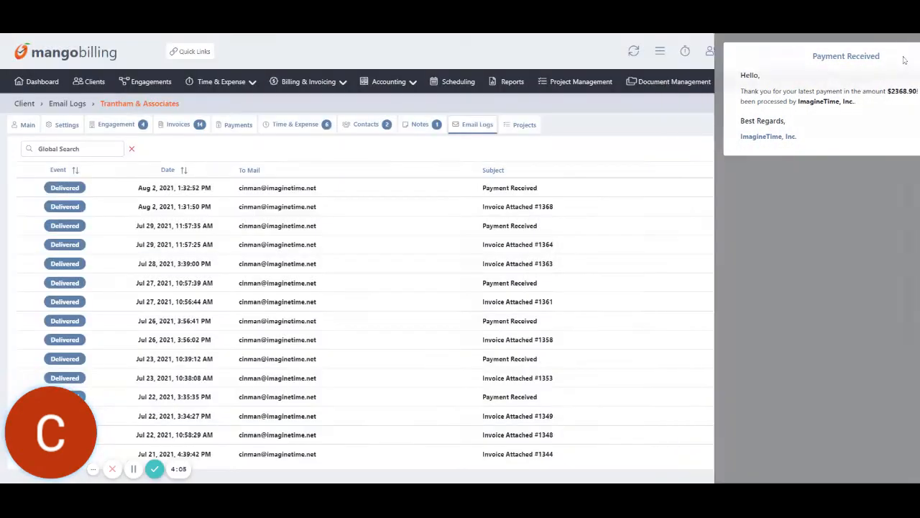
left_click(524, 125)
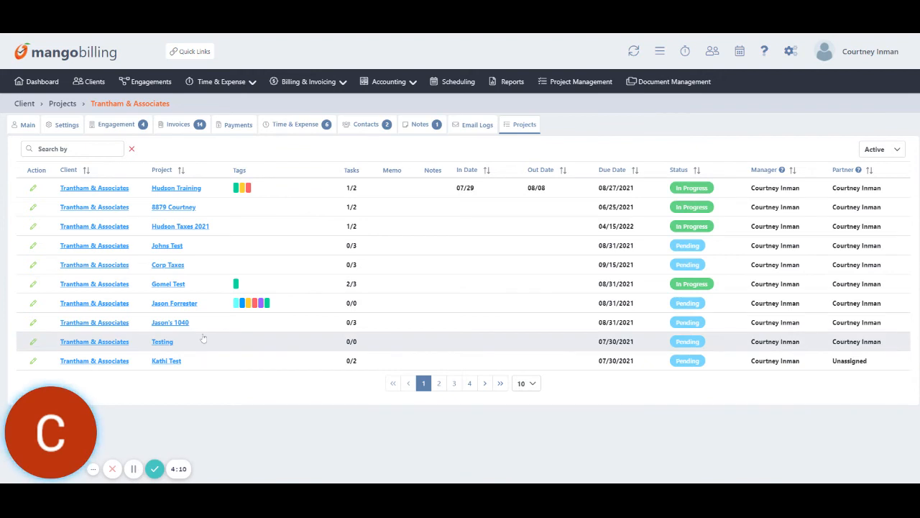
Sort projects by name and open Training Project, due 09/30/2021 with 2/3 tasks done.
left_click(181, 171)
left_click(181, 171)
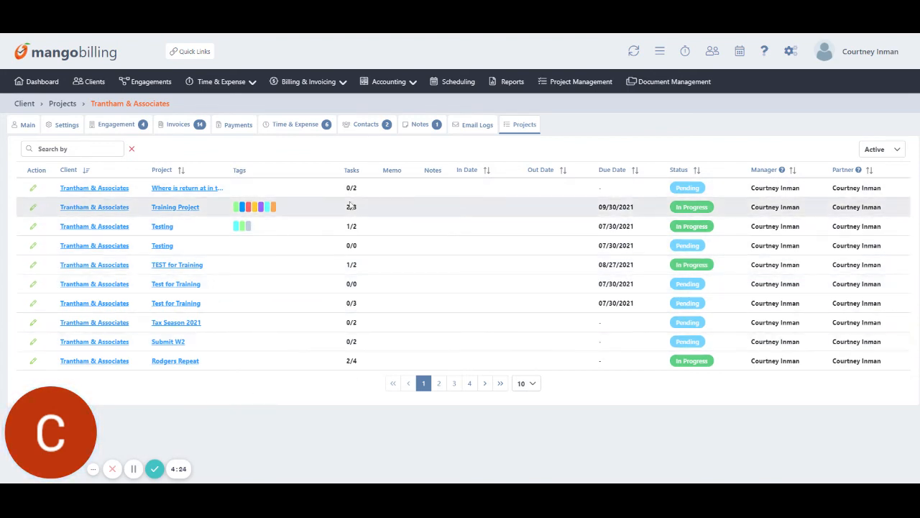
left_click_drag(345, 206, 364, 211)
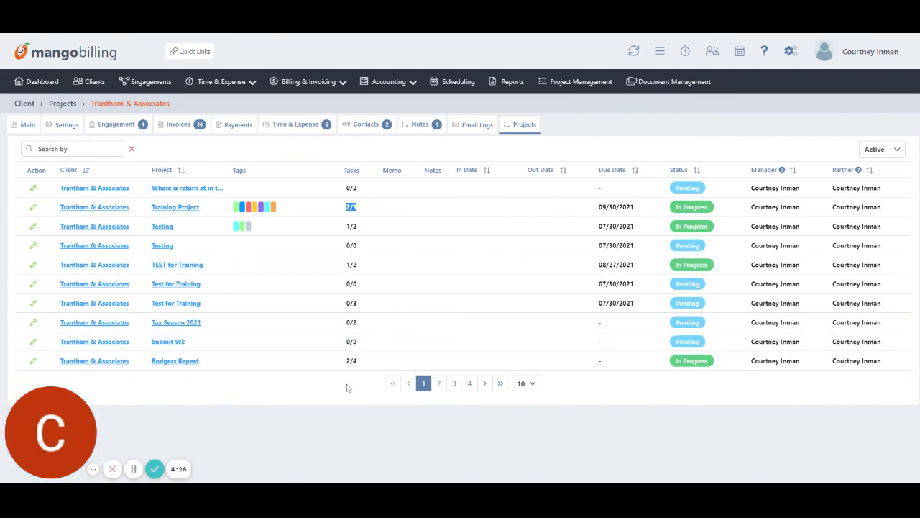
left_click(368, 366)
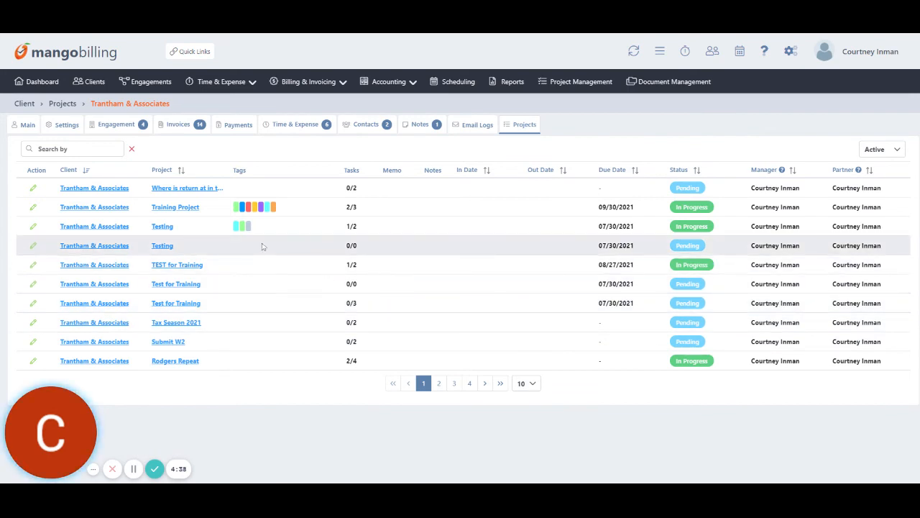
left_click(177, 207)
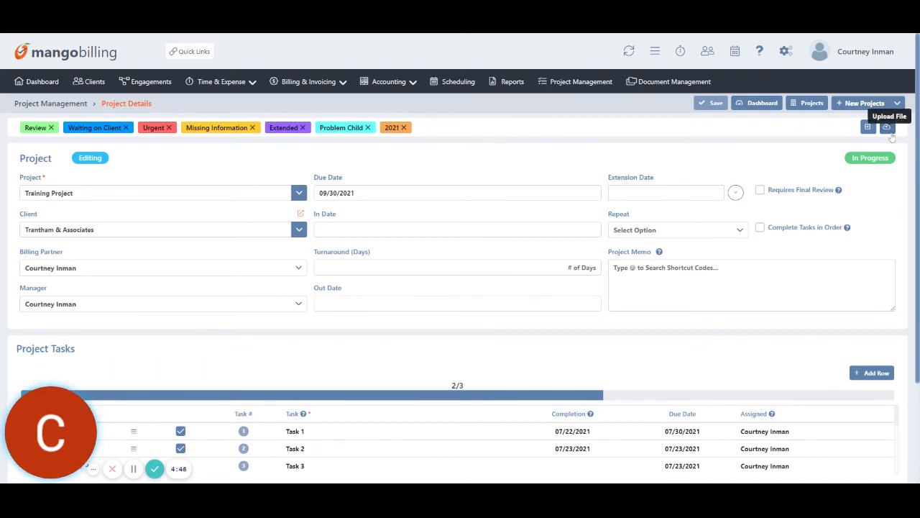
Scroll through the Training Project details, then go back to the active projects list.
scroll(891, 137, "down", 3)
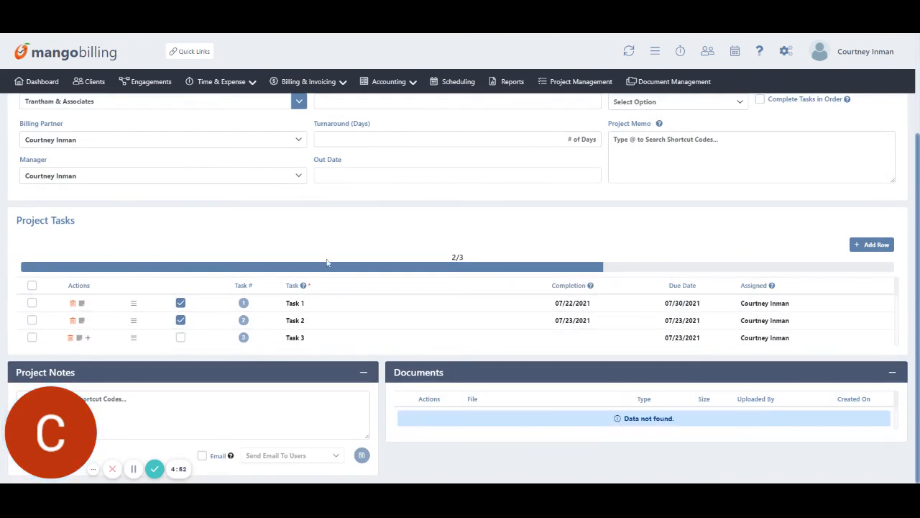
scroll(399, 330, "up", 2)
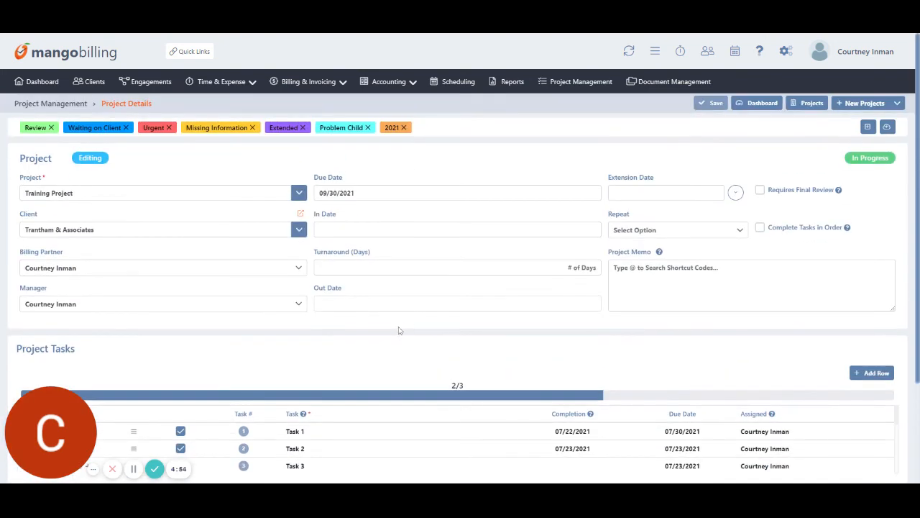
key("alt+Left")
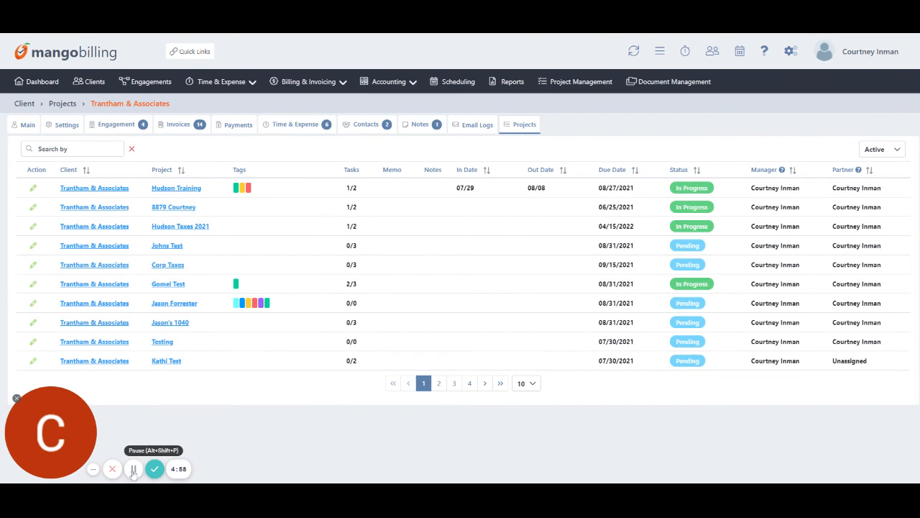
Change Trantham & Associates' zip from 29615 to 29607, save, and reopen the client to verify.
left_click(89, 82)
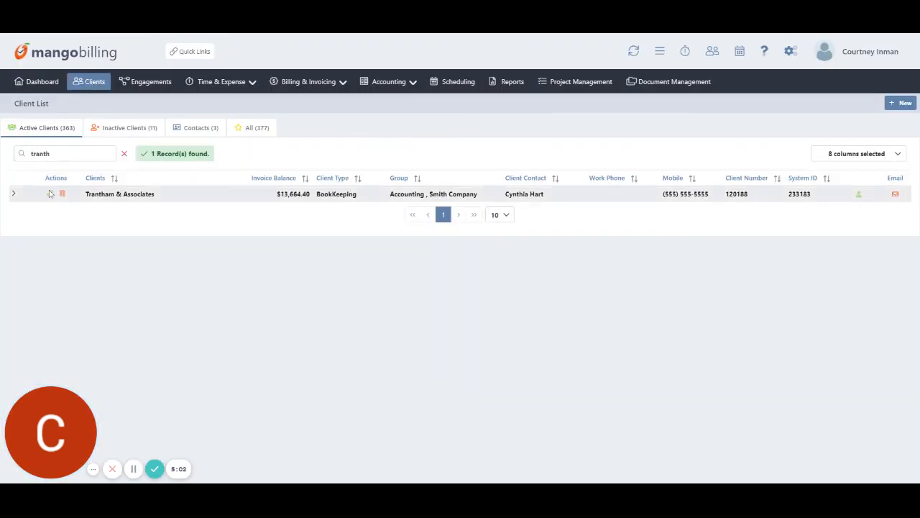
left_click(50, 196)
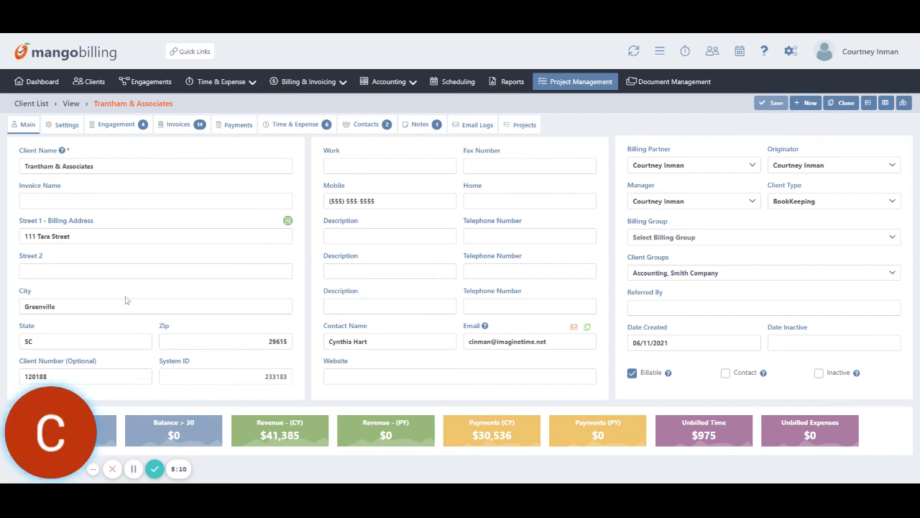
left_click(272, 345)
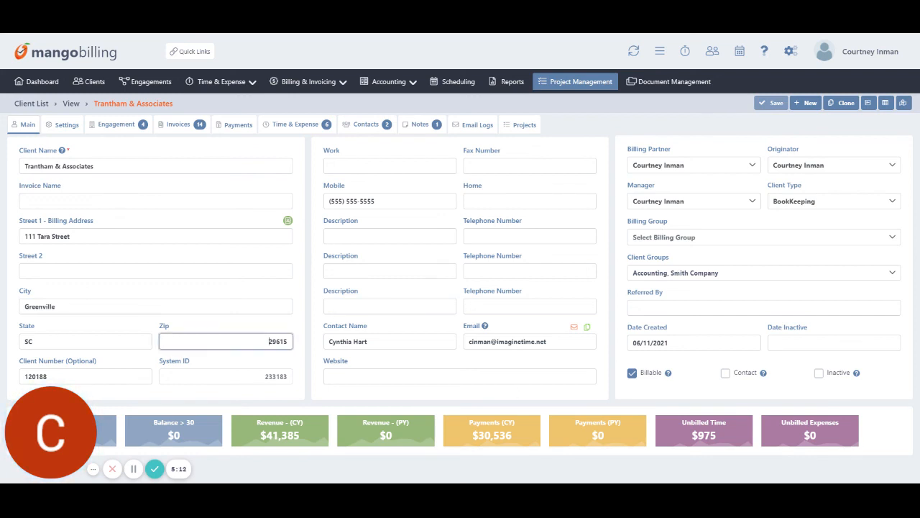
type("29")
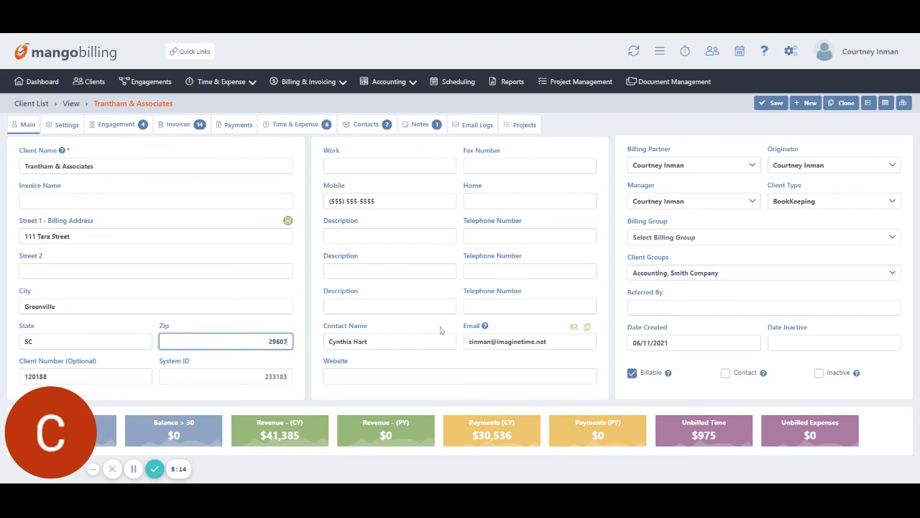
left_click(783, 105)
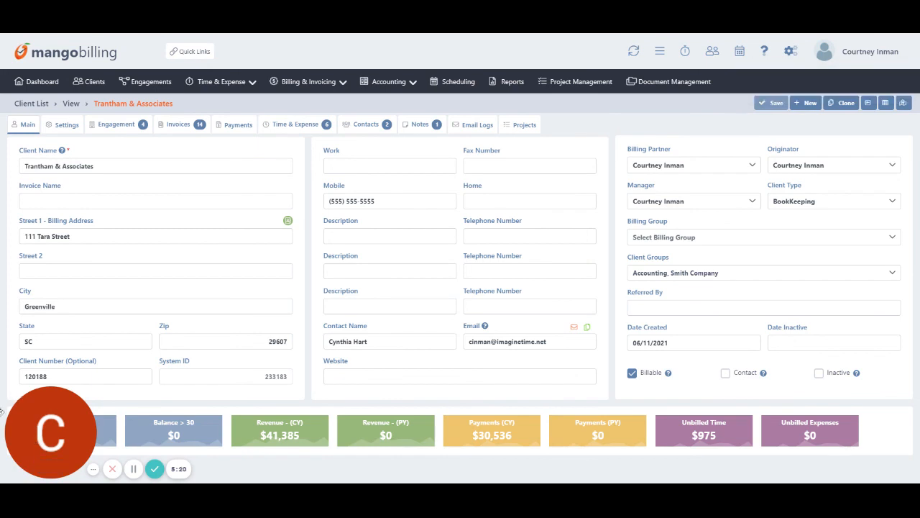
left_click(94, 81)
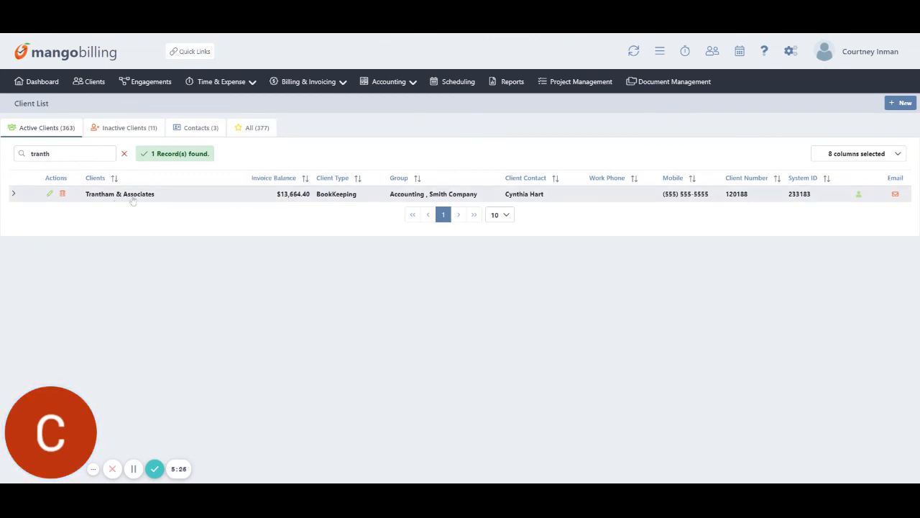
left_click(51, 194)
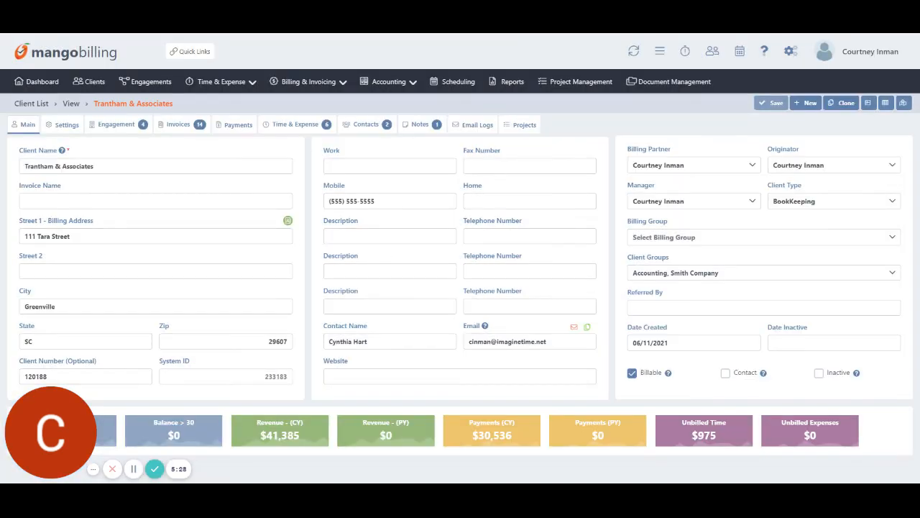